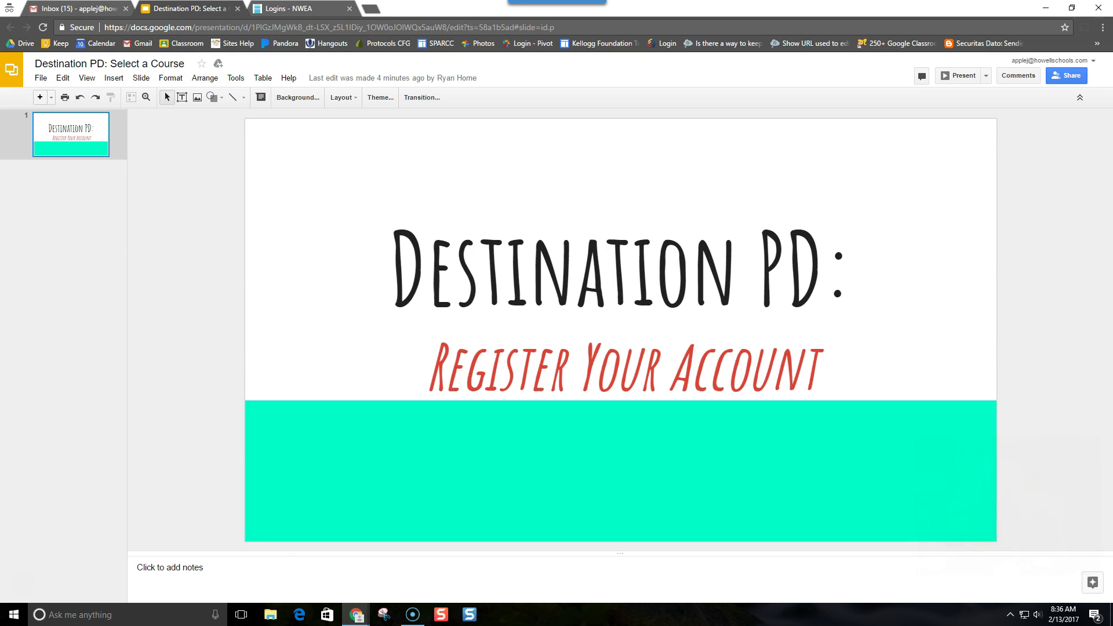
Switch to the NWEA Logins tab and scroll down to the Destination PD entry.
{"action": "left_click", "coordinate": [299, 10]}
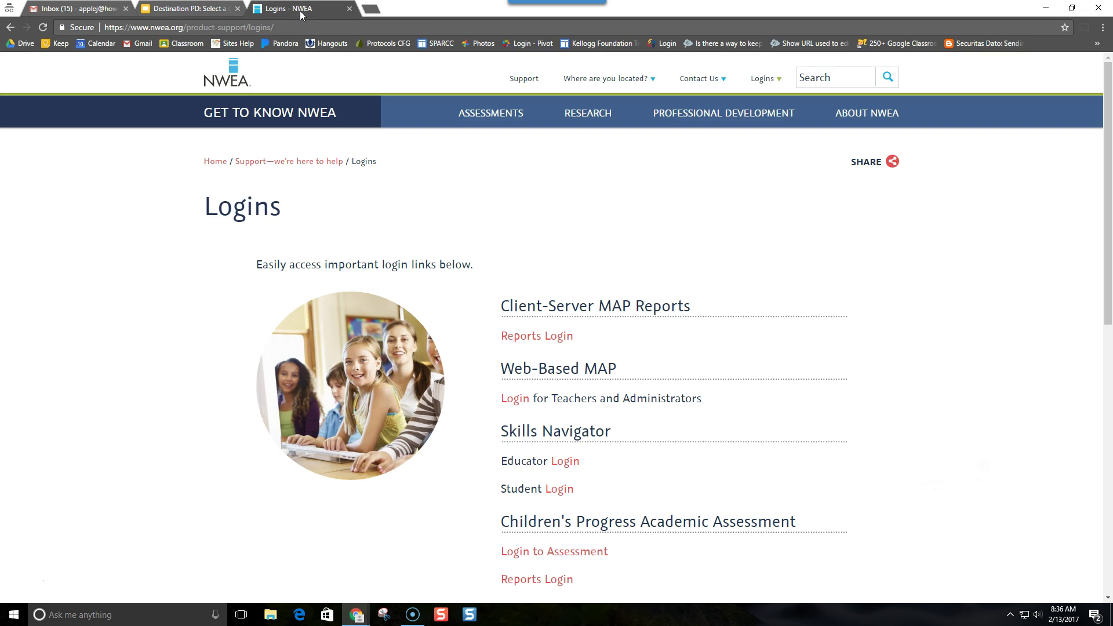
{"action": "scroll", "coordinate": [354, 460], "scroll_direction": "down", "scroll_amount": 3}
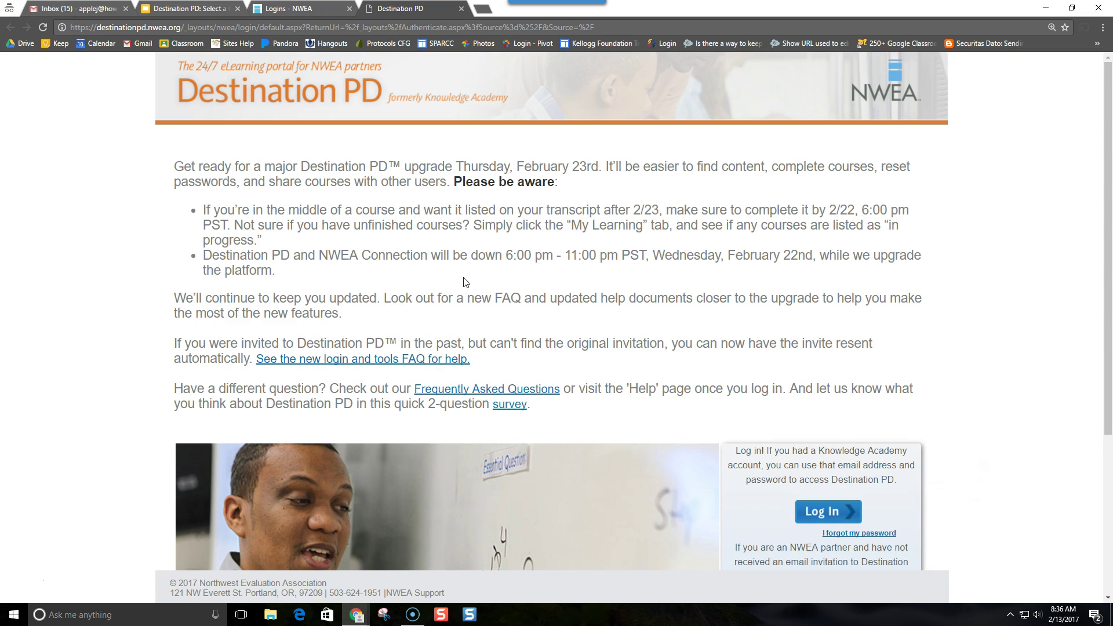
{"action": "scroll", "coordinate": [463, 282], "scroll_direction": "down", "scroll_amount": 2}
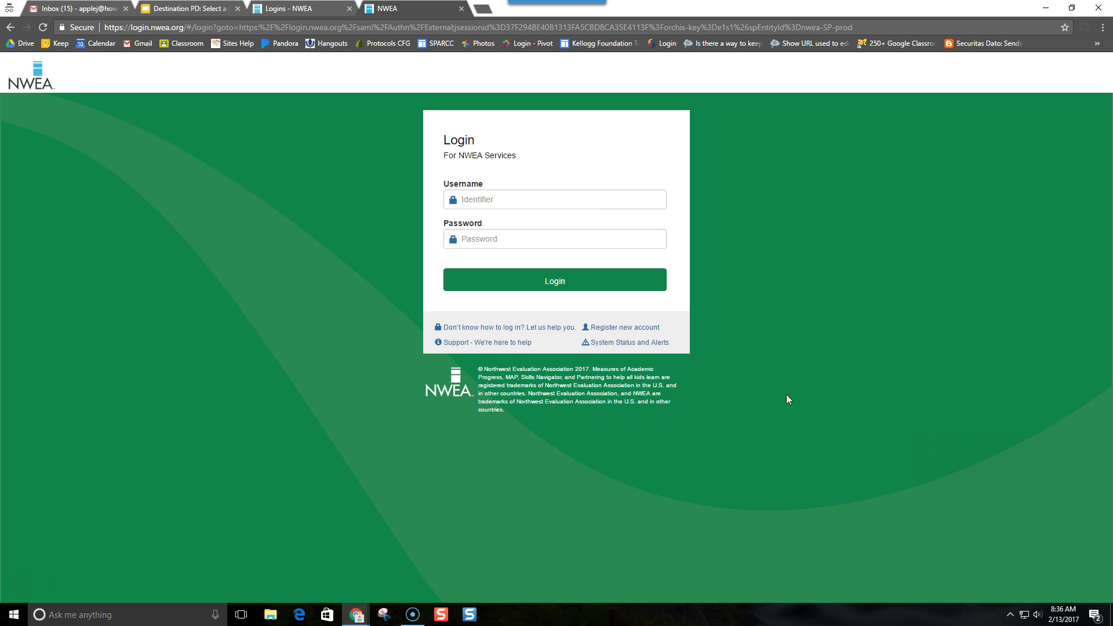
Search the Gmail inbox for the pasted subject 'NWEA Destination PD Registration'.
{"action": "left_click", "coordinate": [66, 12]}
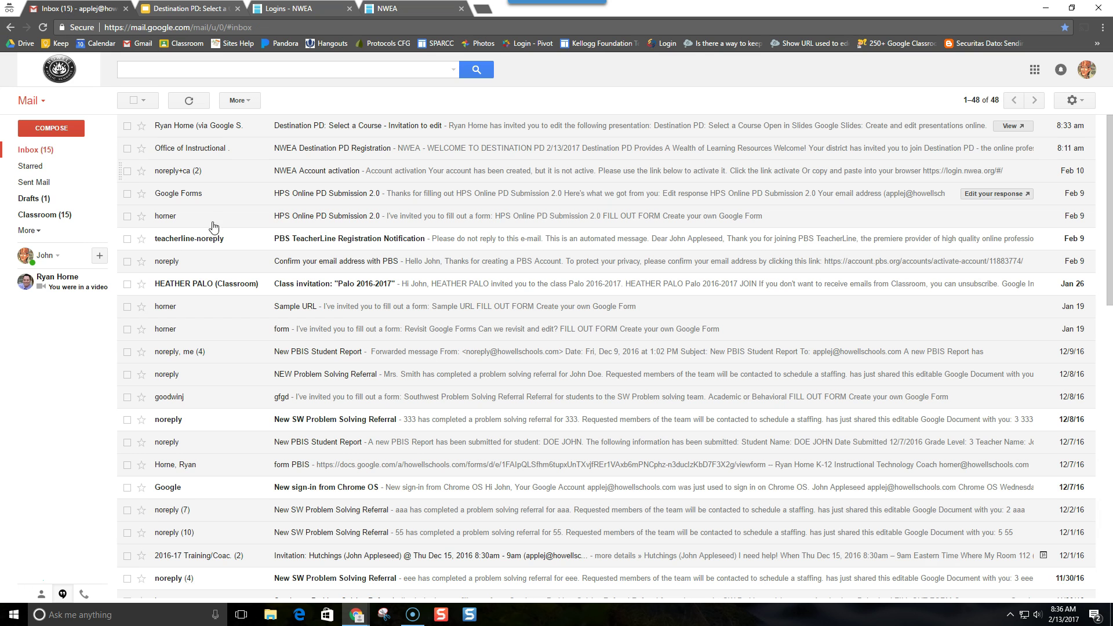
{"action": "right_click", "coordinate": [160, 72]}
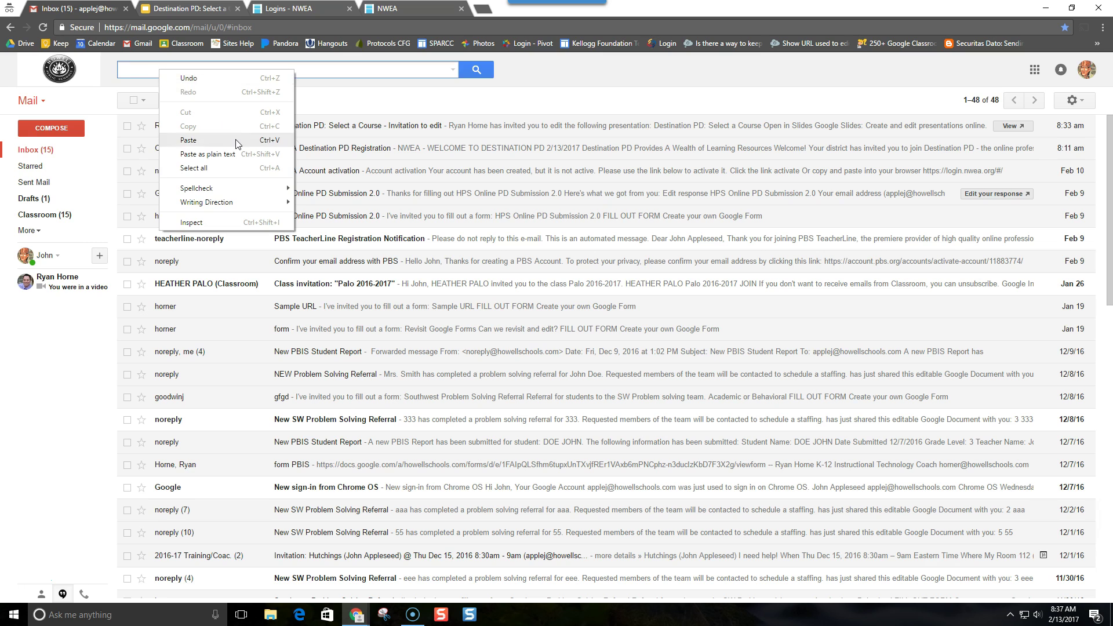
{"action": "left_click", "coordinate": [188, 140]}
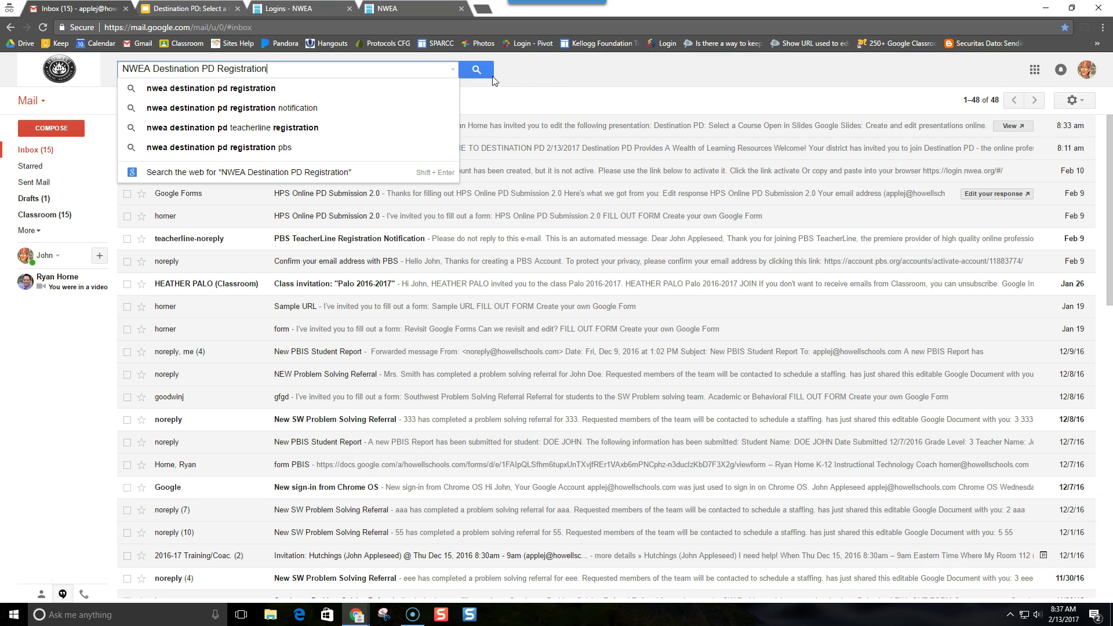
{"action": "key", "text": "Return"}
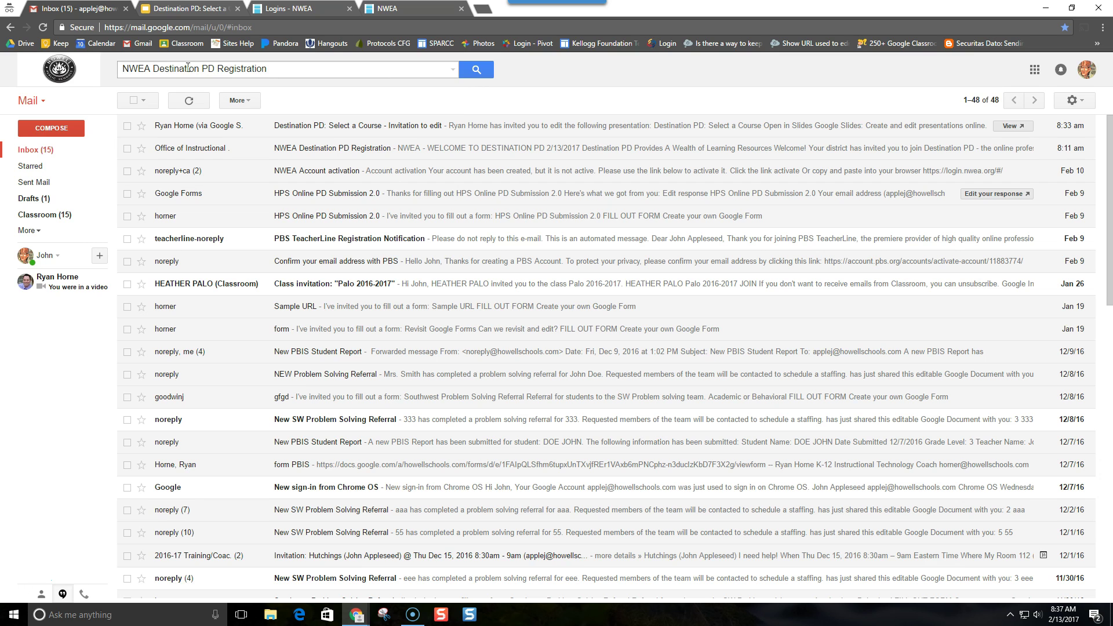
{"action": "left_click", "coordinate": [479, 74]}
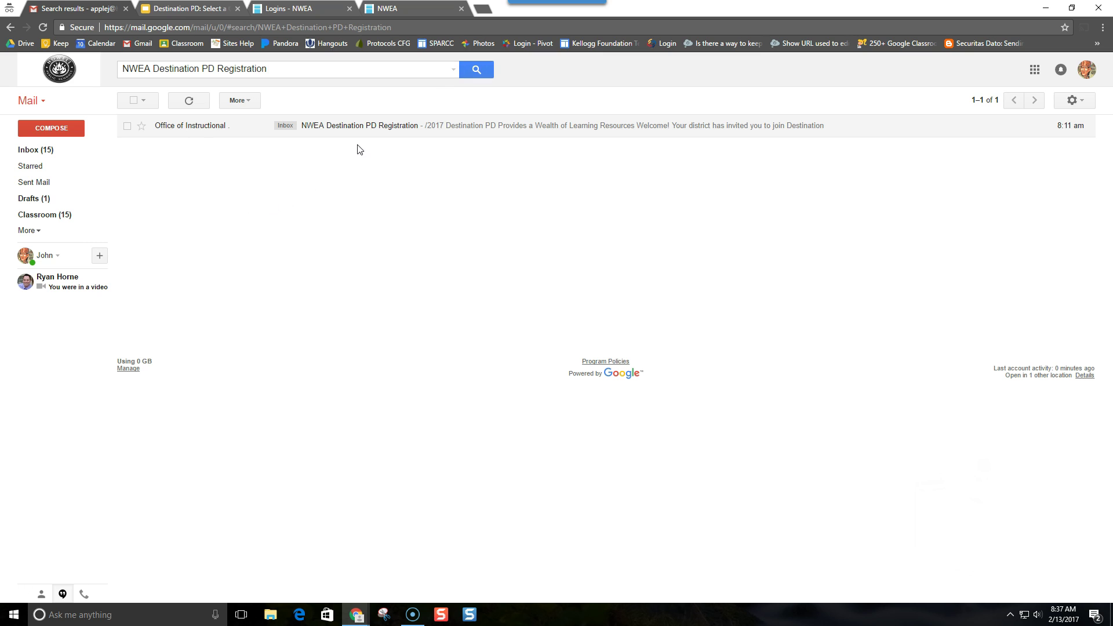
Open the NWEA Destination PD Registration email, check the NWEA tabs, then return to it.
{"action": "left_click", "coordinate": [348, 125]}
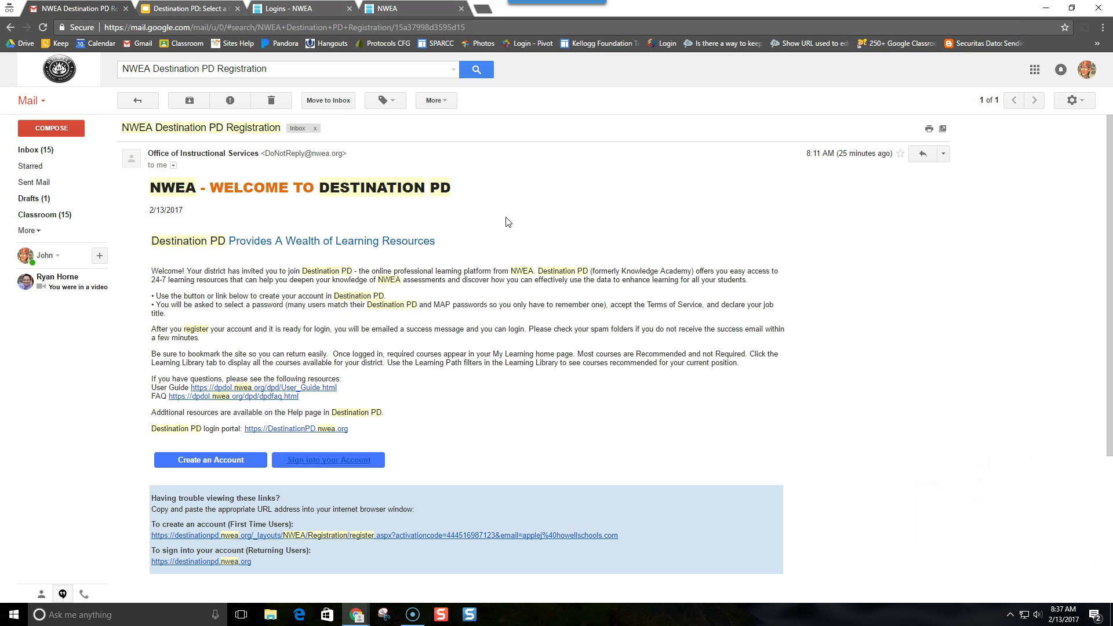
{"action": "scroll", "coordinate": [695, 233], "scroll_direction": "down", "scroll_amount": 1}
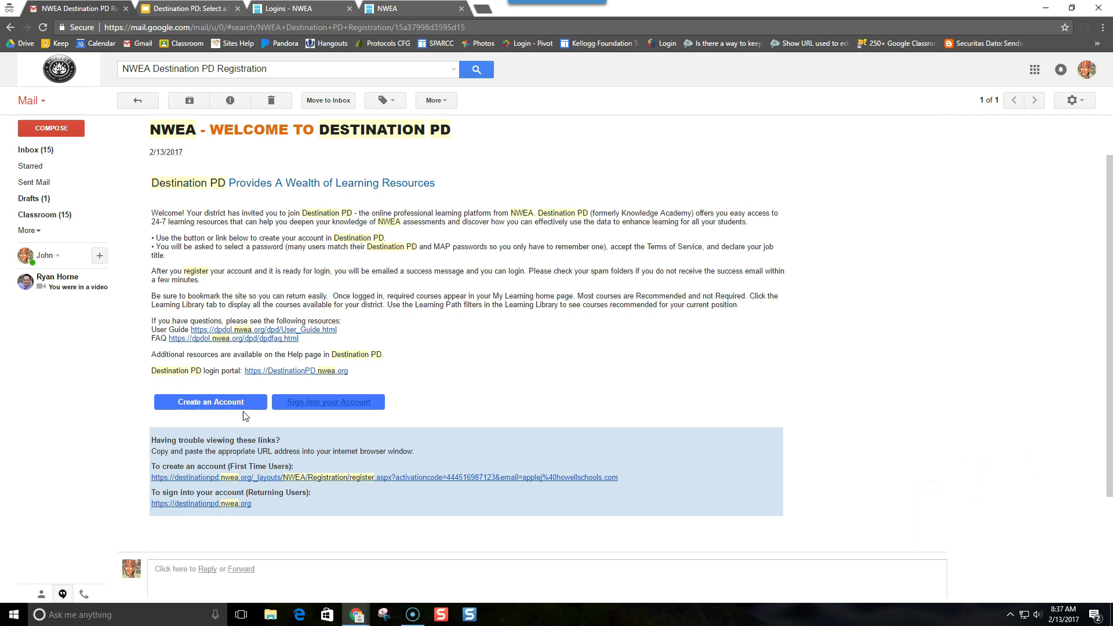
{"action": "left_click", "coordinate": [305, 10]}
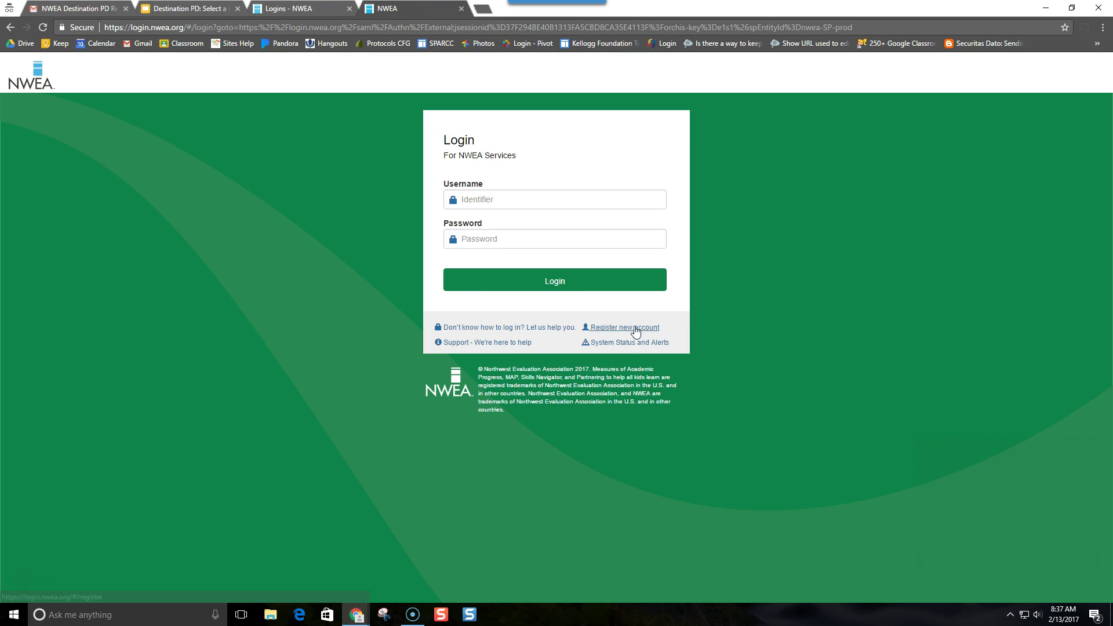
{"action": "key", "text": "ctrl+shift+Tab"}
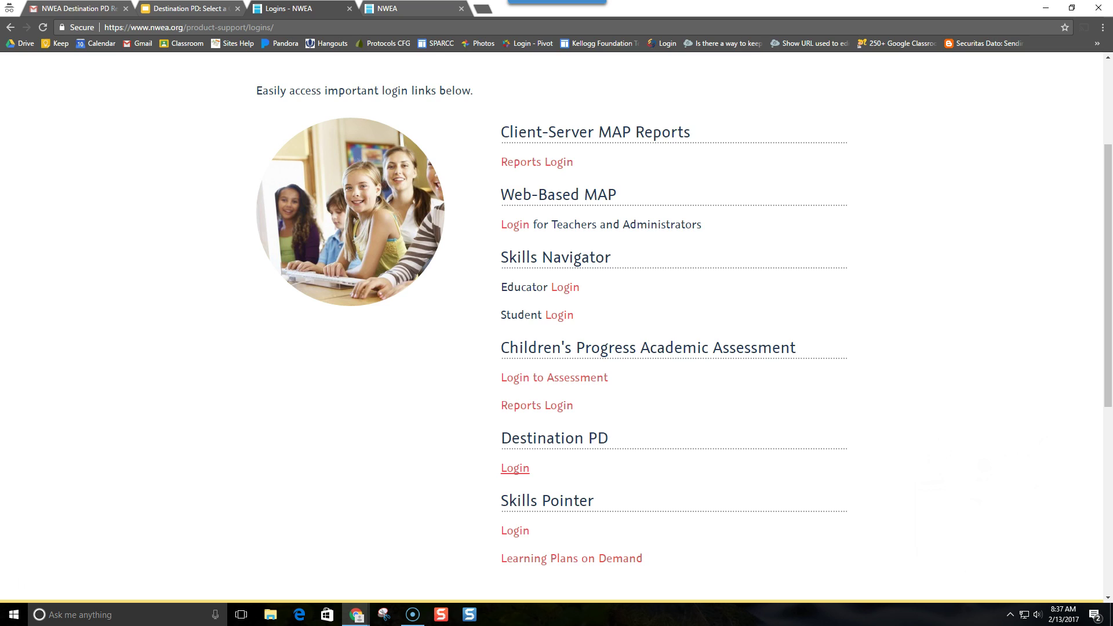
{"action": "key", "text": "ctrl+1"}
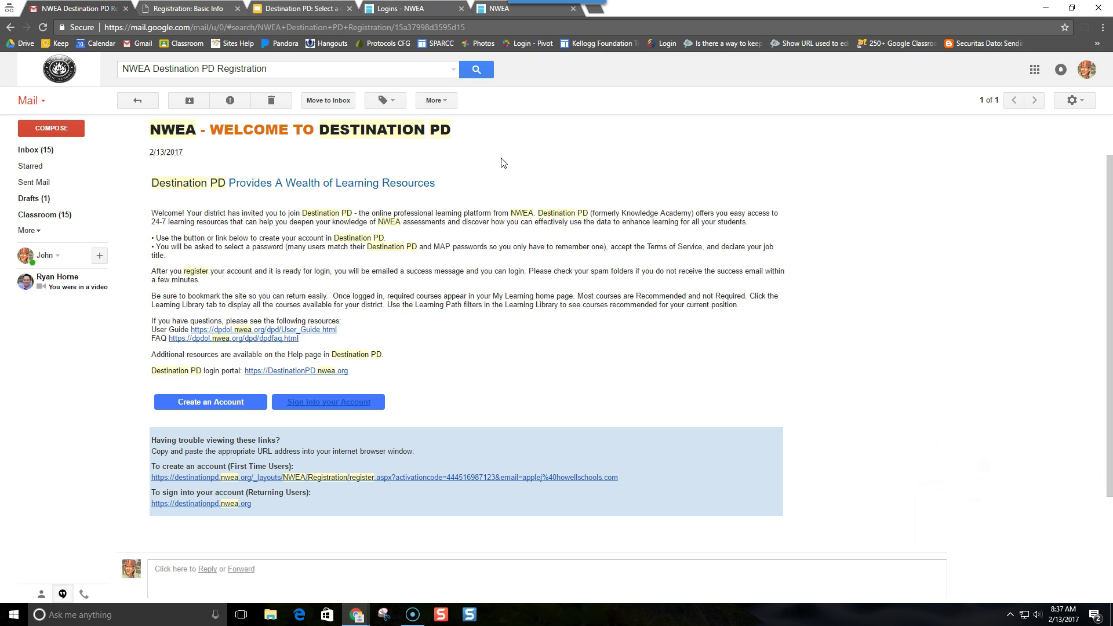
On the Registration form, enter the account password and move to Verify Password.
{"action": "left_click", "coordinate": [209, 13]}
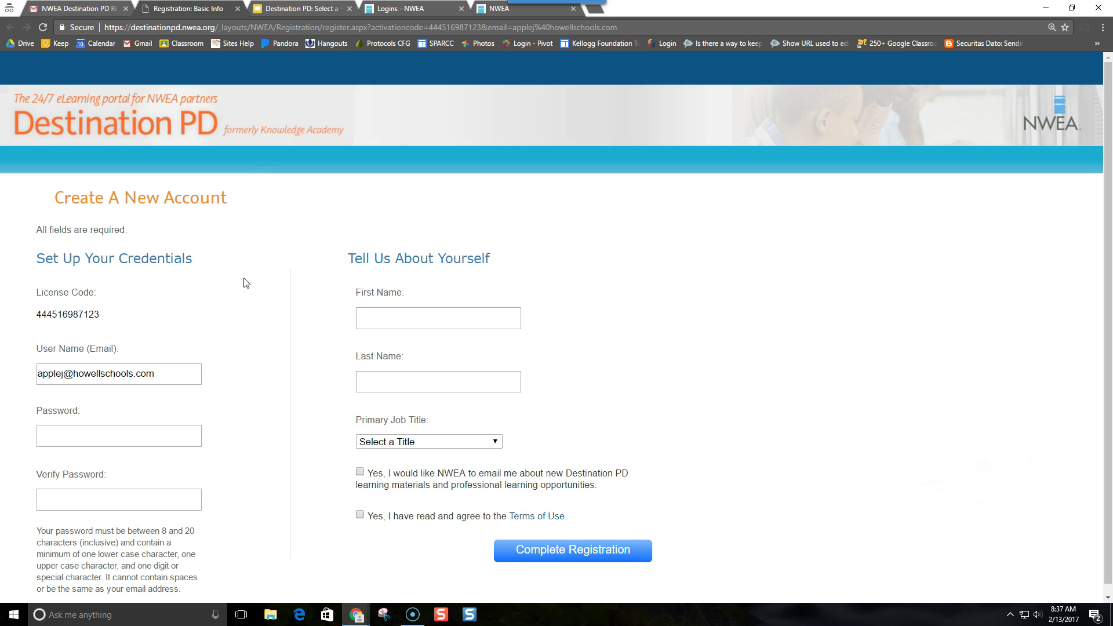
{"action": "scroll", "coordinate": [244, 285], "scroll_direction": "down", "scroll_amount": 1}
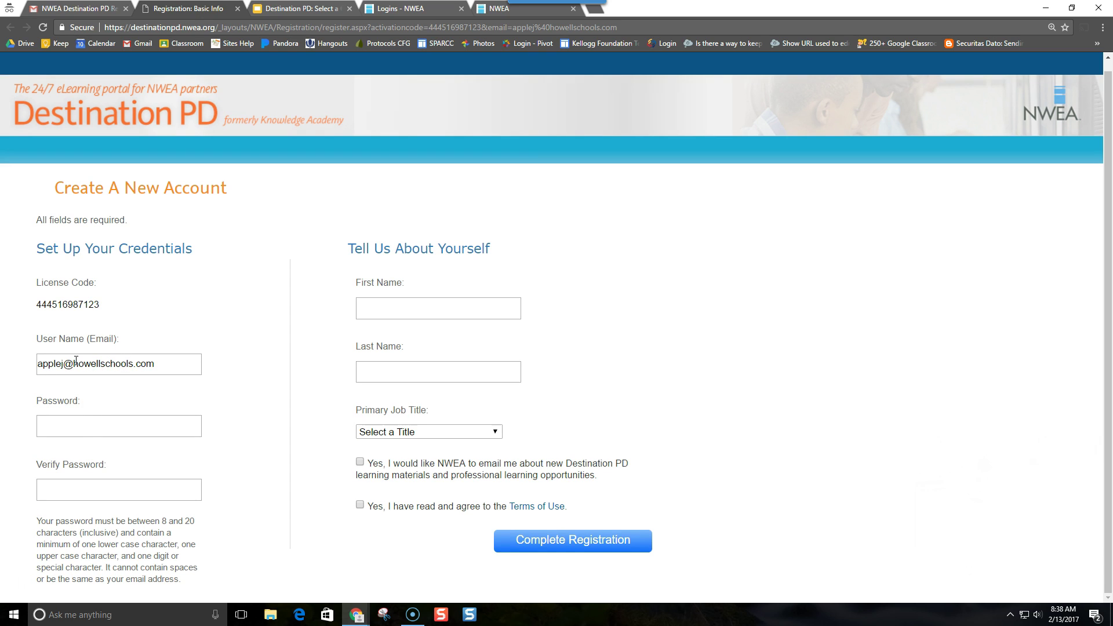
{"action": "left_click", "coordinate": [87, 433]}
{"action": "key", "text": "ctrl+a"}
{"action": "left_click", "coordinate": [111, 486]}
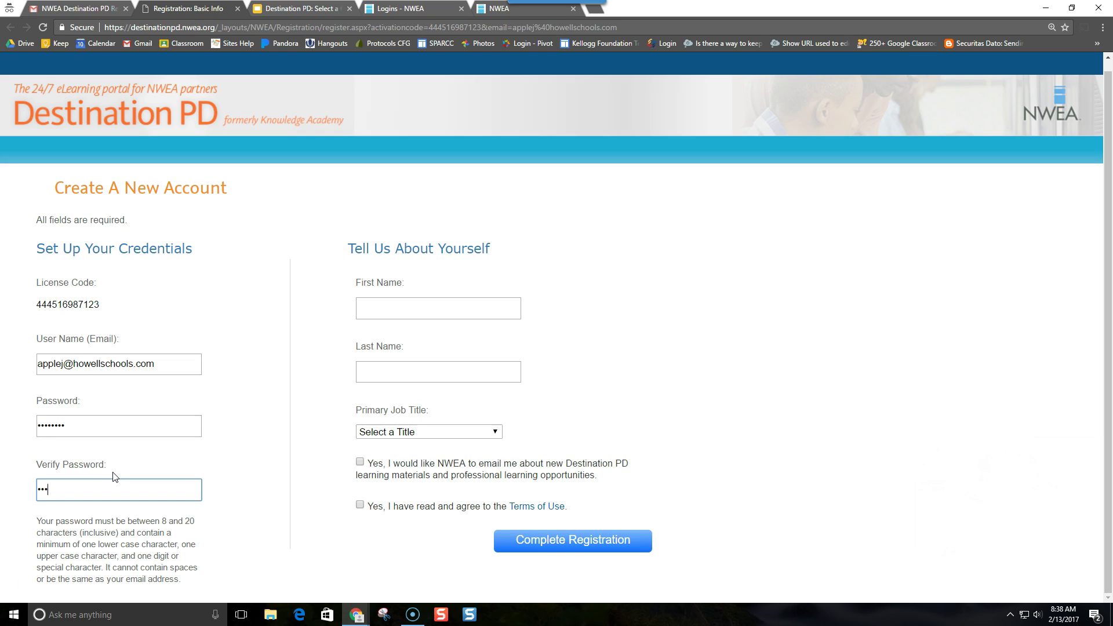
Fill in the first name and the last name 'Appleseed'.
{"action": "left_click", "coordinate": [433, 303]}
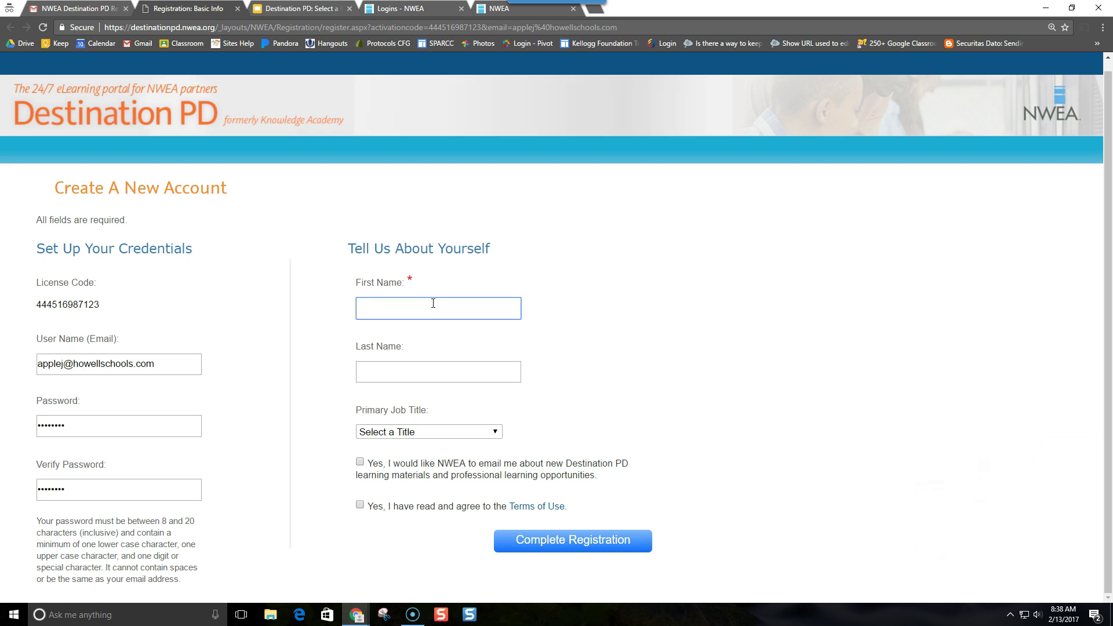
{"action": "type", "text": "John"}
{"action": "key", "text": "Tab"}
{"action": "type", "text": "A"}
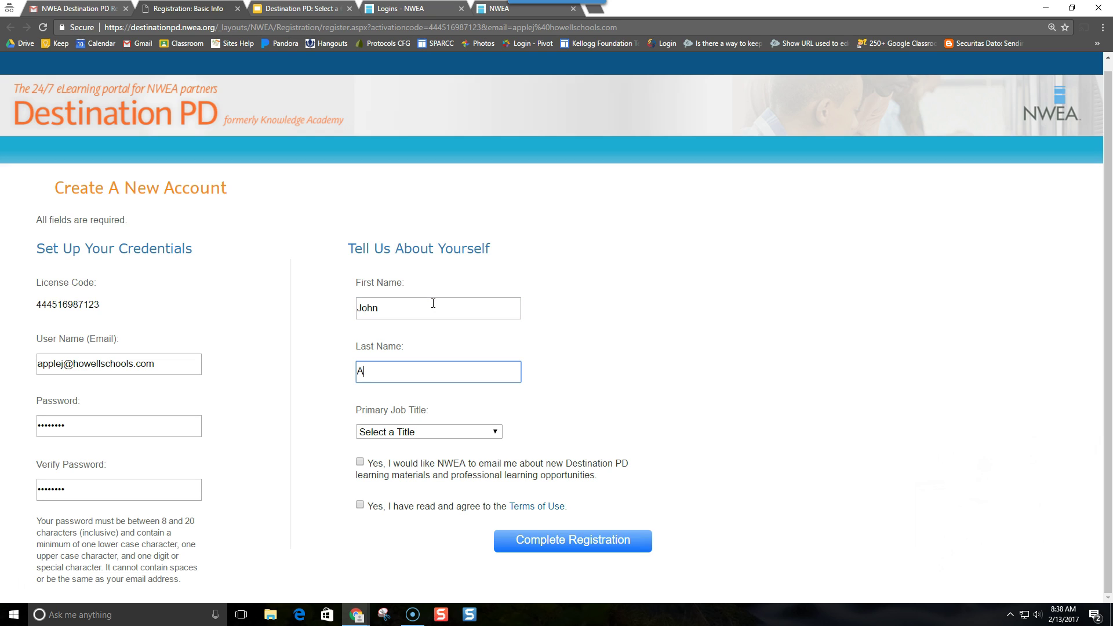
{"action": "type", "text": "ppleseed"}
{"action": "left_click", "coordinate": [596, 397]}
Choose Teacher as the primary job title and agree to the Terms of Use.
{"action": "left_click", "coordinate": [445, 439]}
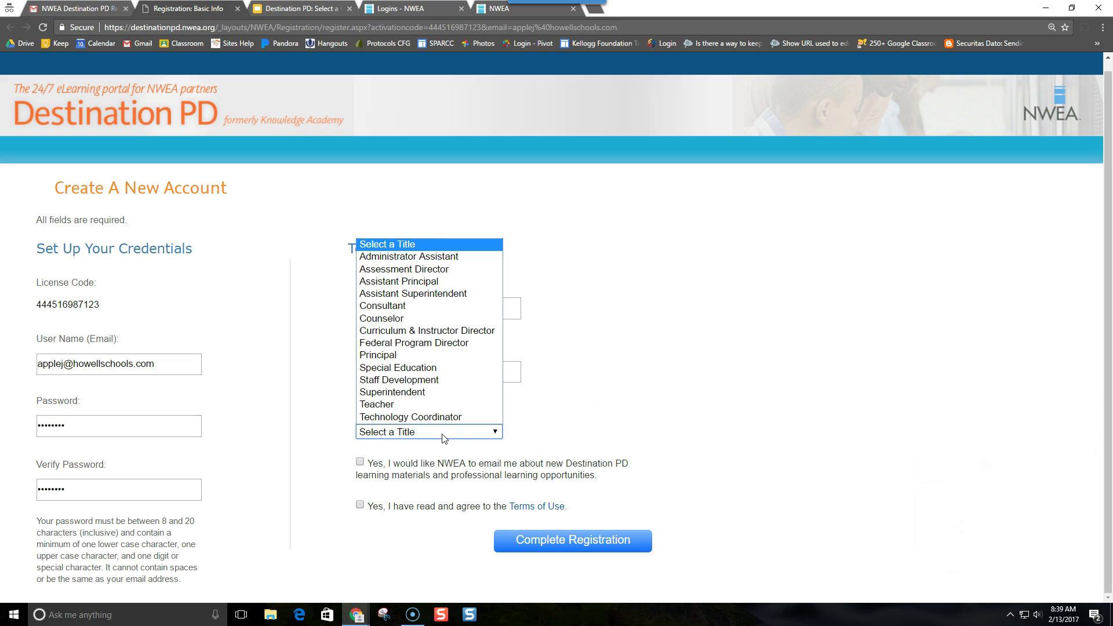
{"action": "left_click", "coordinate": [391, 406]}
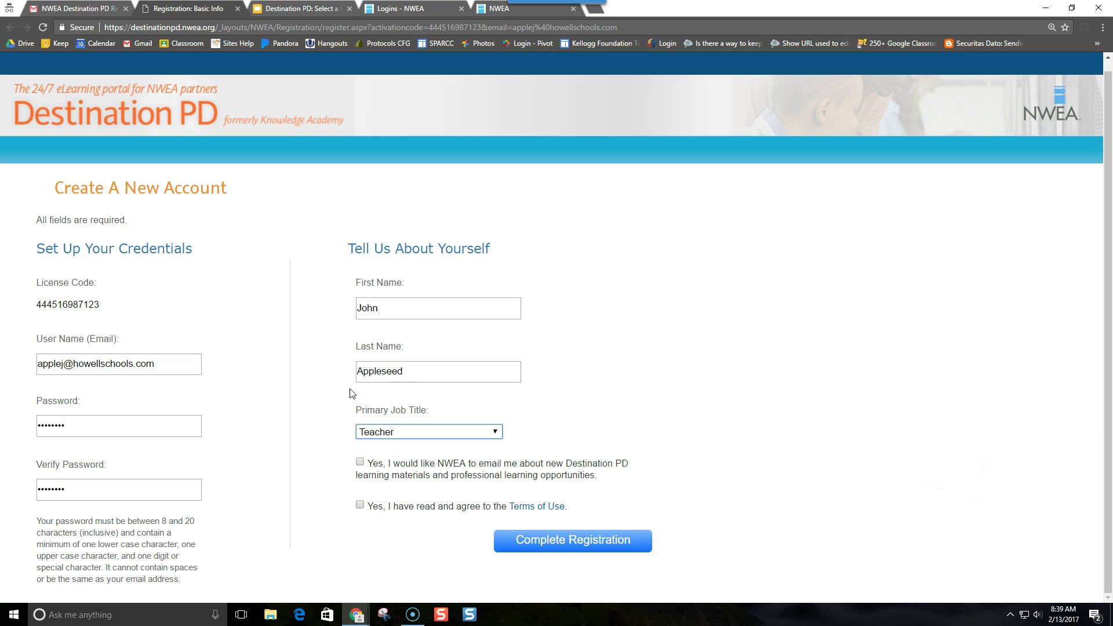
{"action": "left_click", "coordinate": [360, 505]}
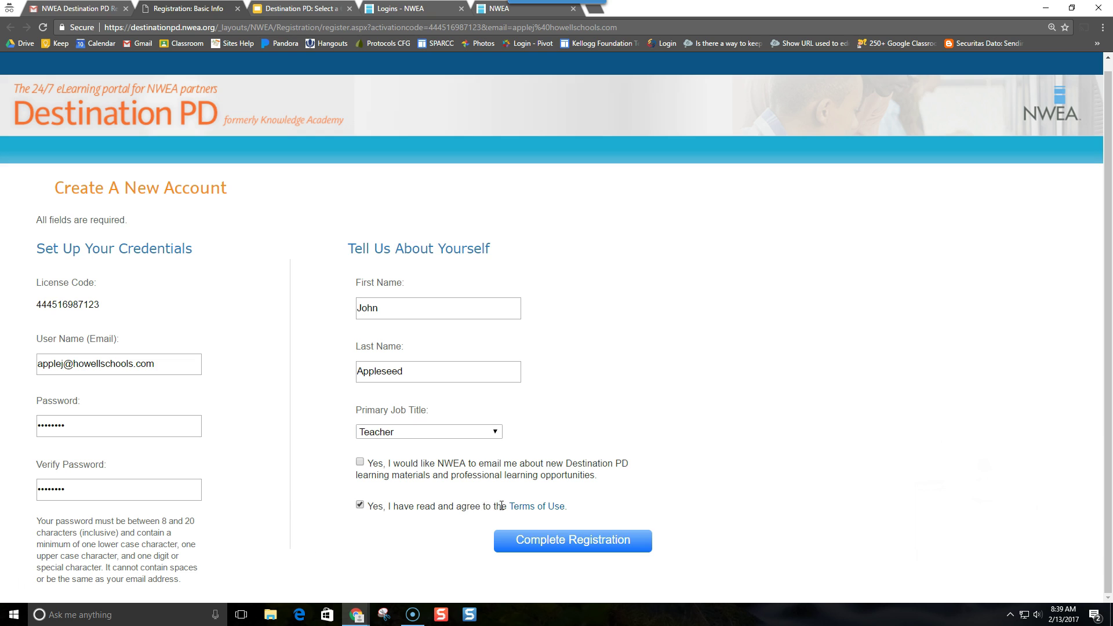
Submit the new account with Complete Registration.
{"action": "left_click", "coordinate": [547, 549]}
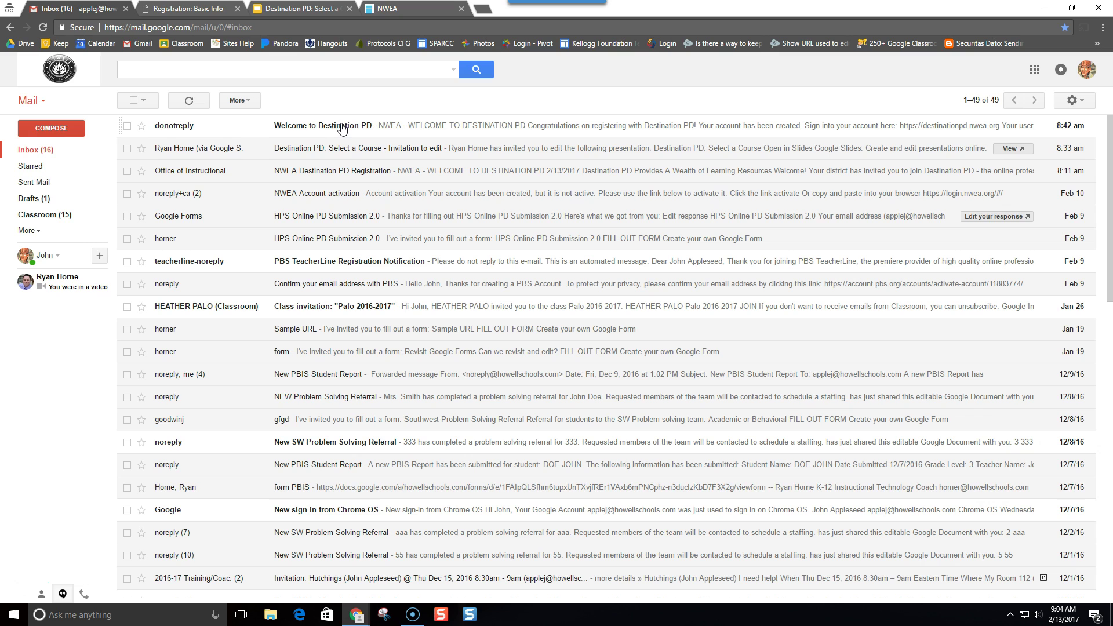
Open the 'Welcome to Destination PD' email in Gmail.
{"action": "left_click", "coordinate": [343, 127]}
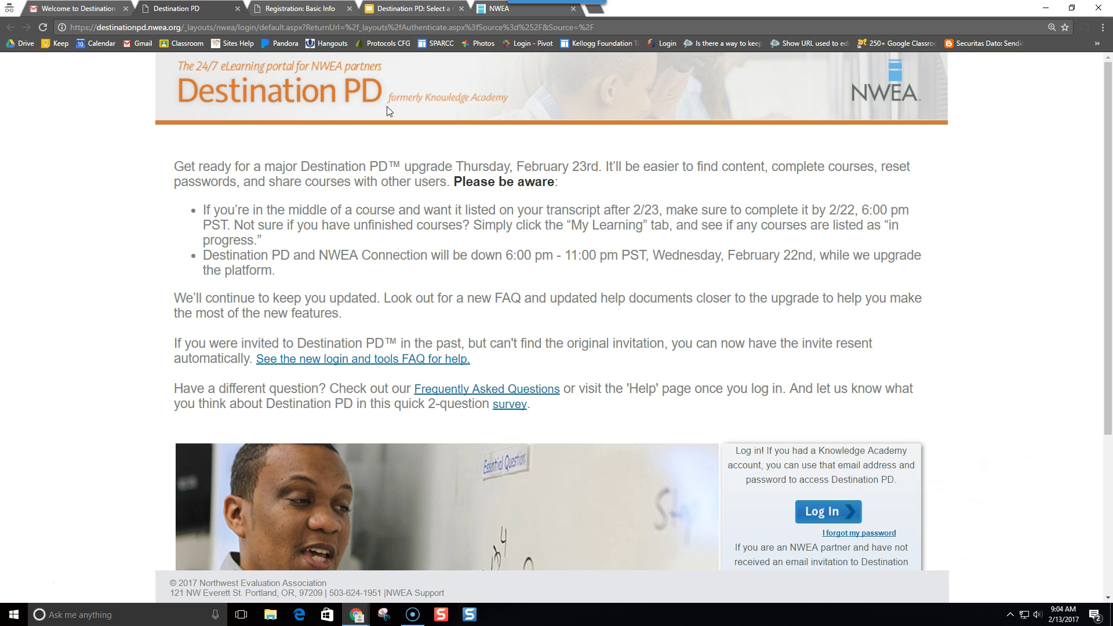
{"action": "scroll", "coordinate": [753, 366], "scroll_direction": "down", "scroll_amount": 3}
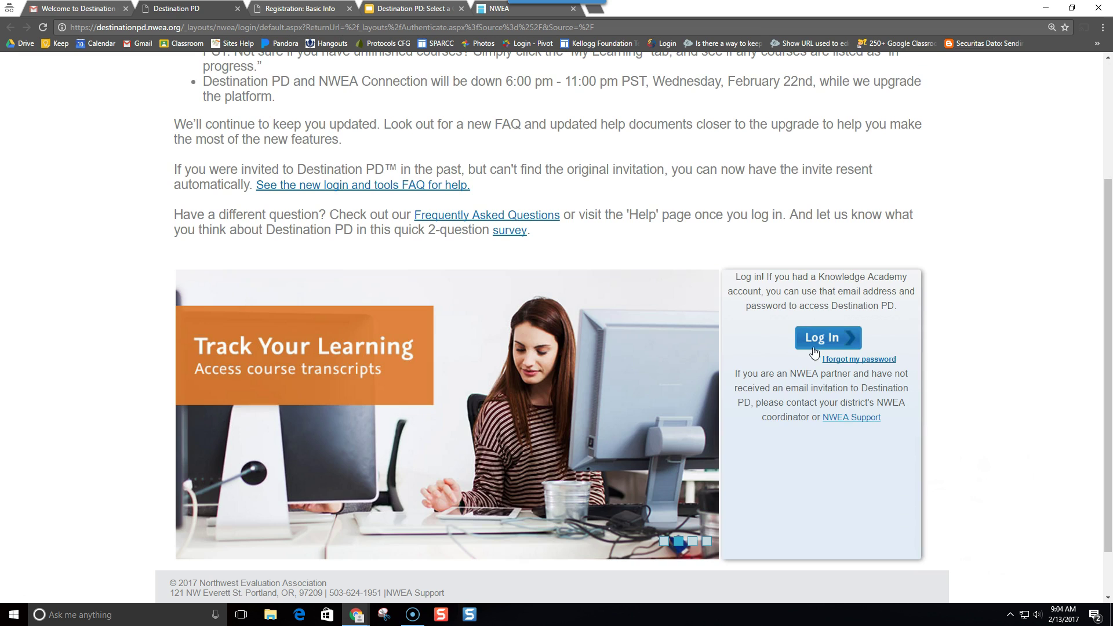
{"action": "left_click", "coordinate": [818, 343]}
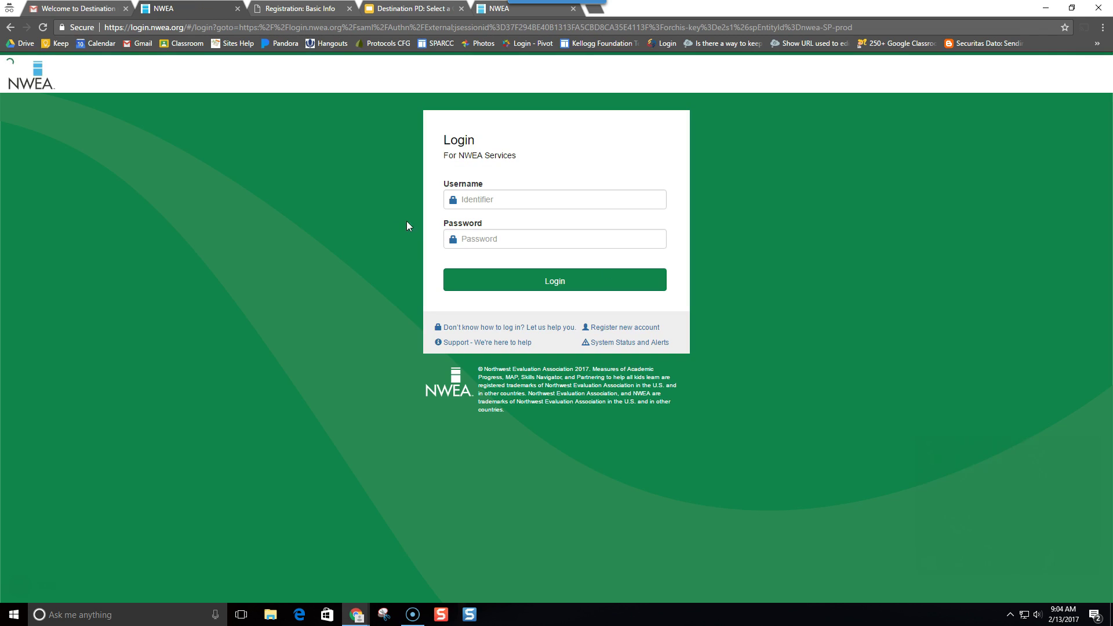
{"action": "left_click", "coordinate": [464, 206]}
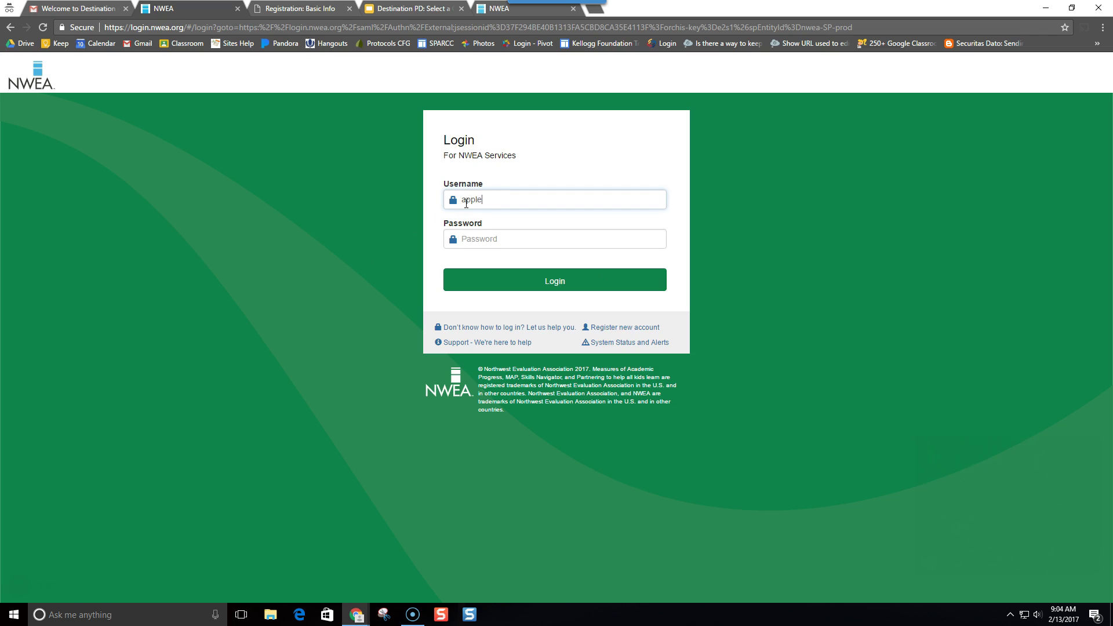
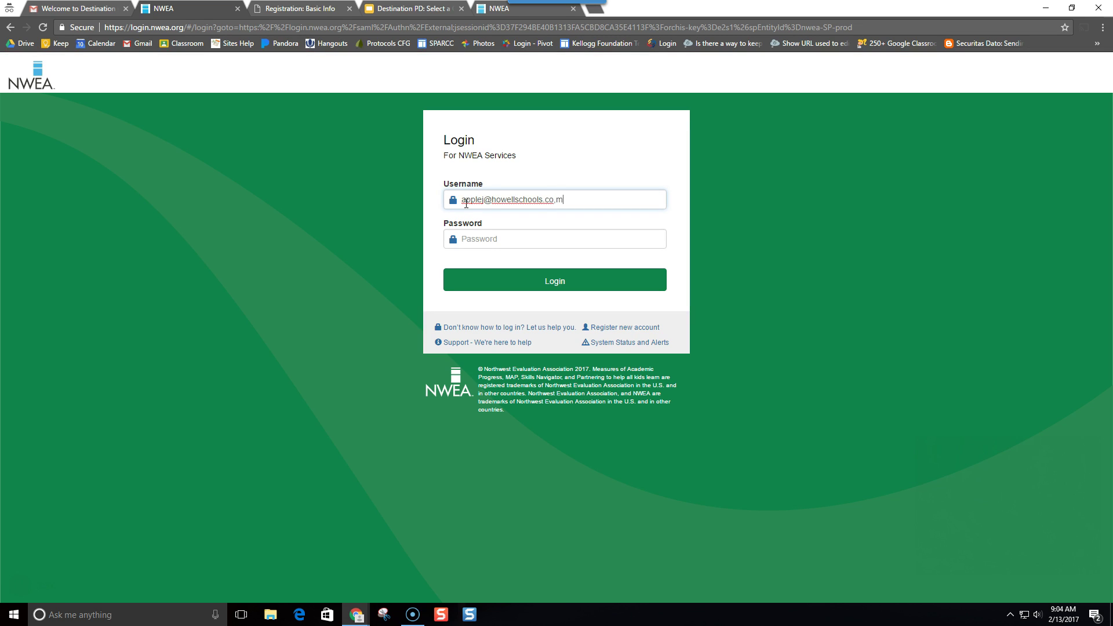
{"action": "key", "text": "Tab"}
{"action": "type", "text": "••"}
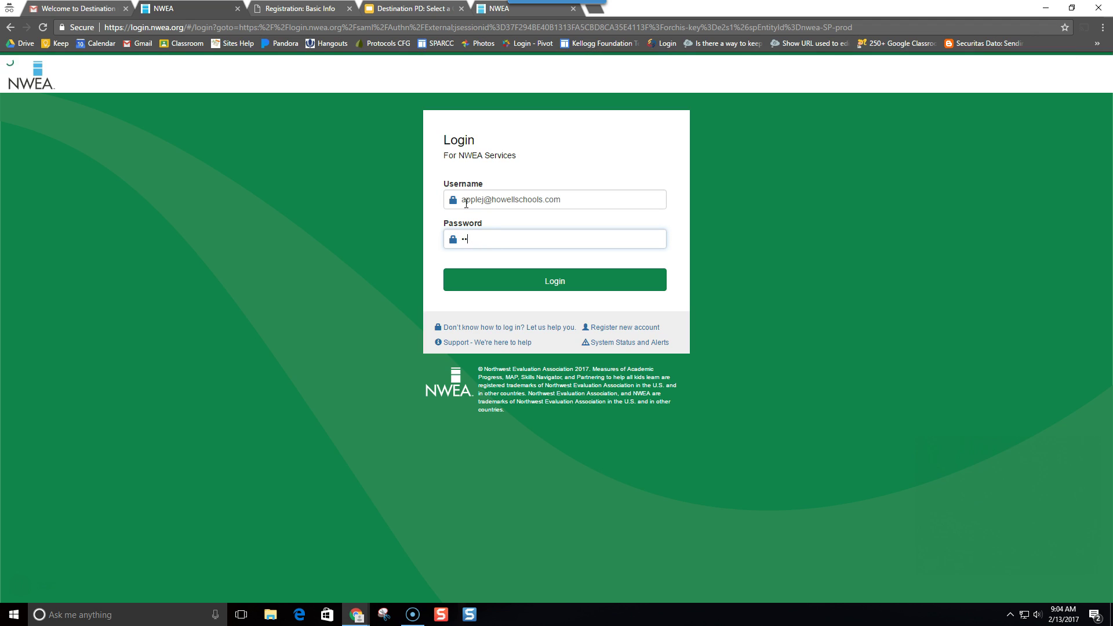
{"action": "type", "text": "•••"}
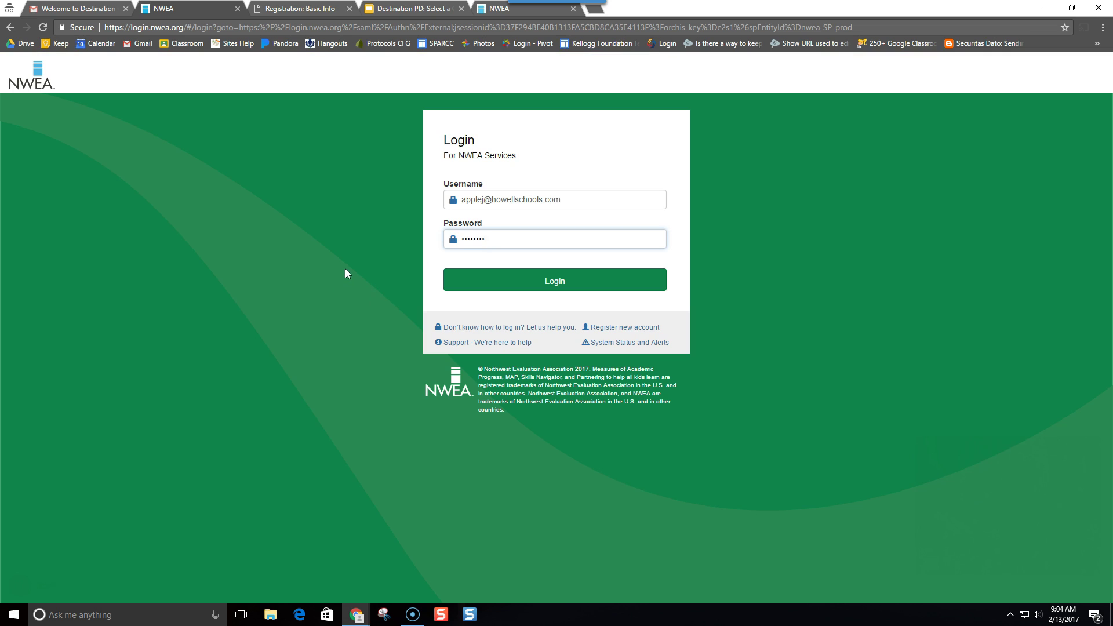
{"action": "left_click", "coordinate": [502, 284]}
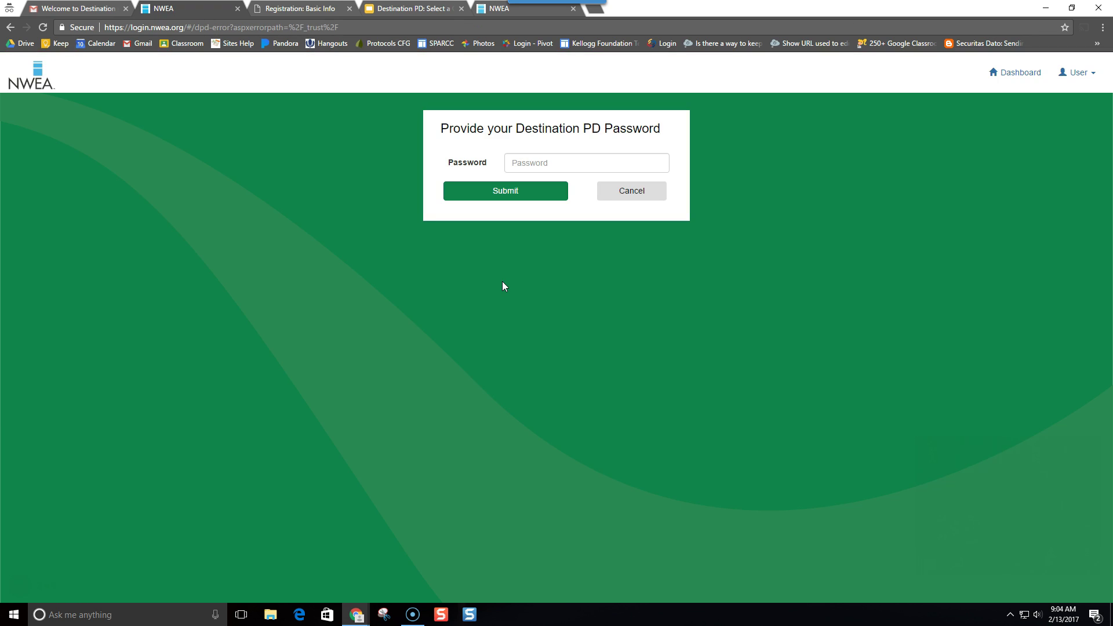
{"action": "left_click", "coordinate": [559, 169]}
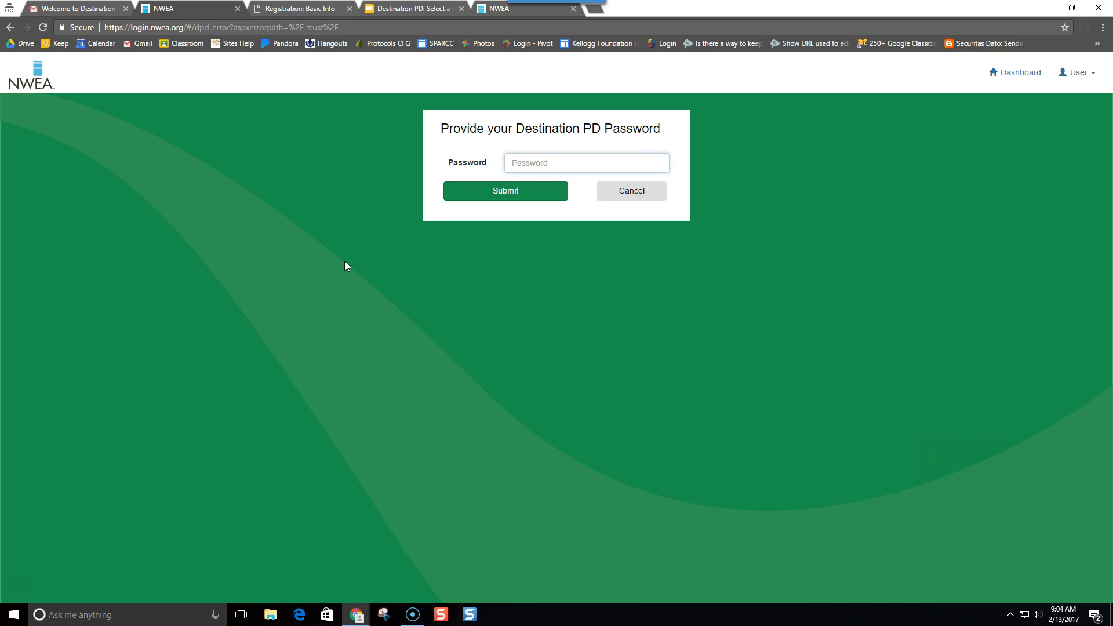
{"action": "type", "text": "•••"}
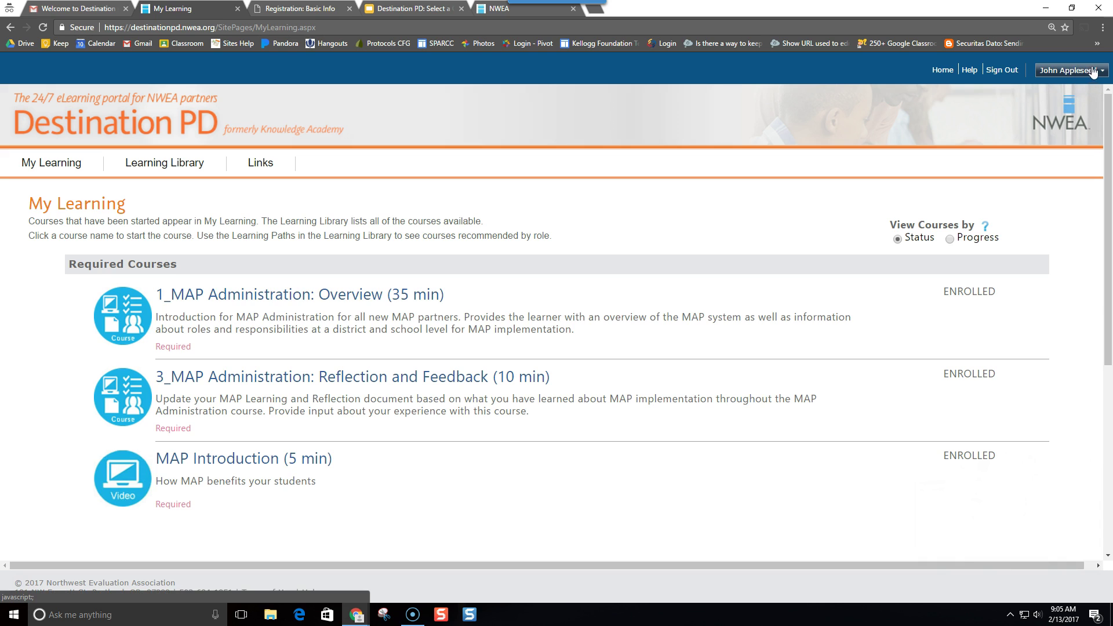
Open the user name account options menu and close it without choosing anything.
{"action": "left_click", "coordinate": [1100, 70]}
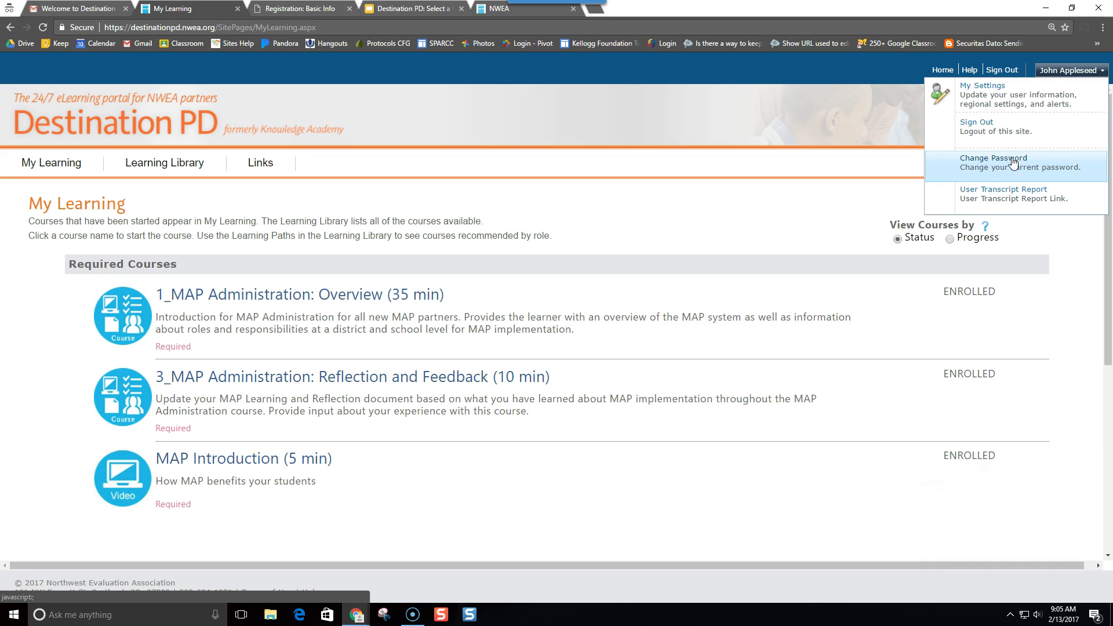
{"action": "left_click", "coordinate": [659, 111]}
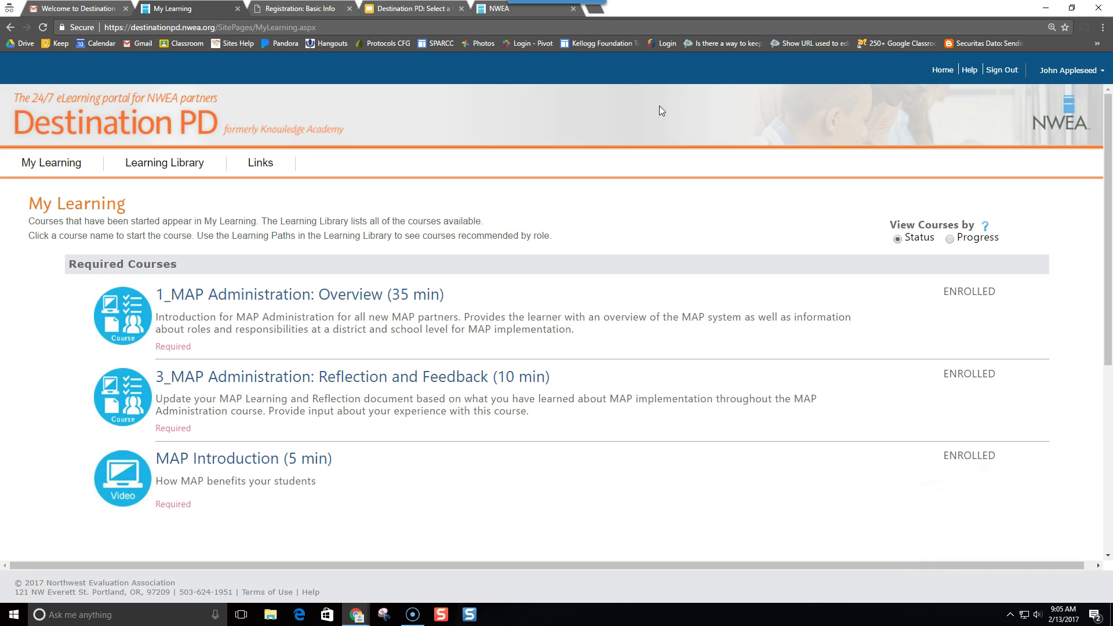